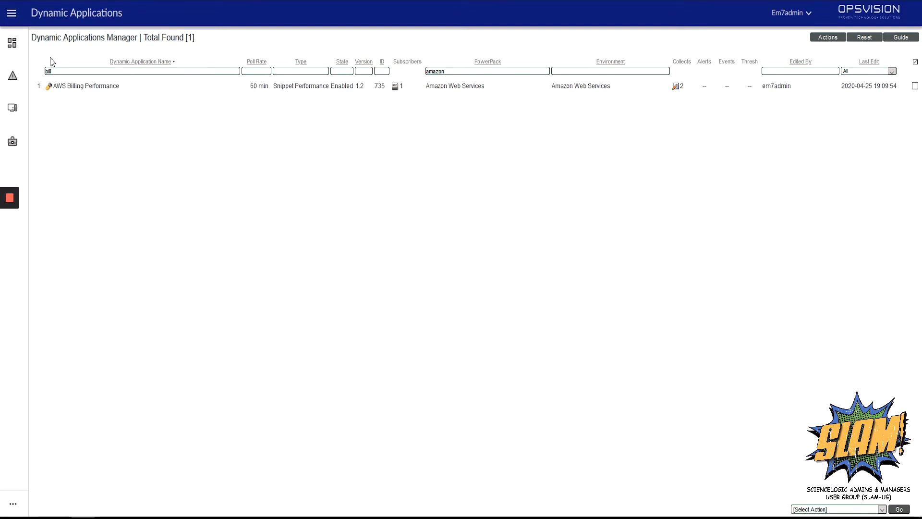
Step: Open the AWS Billing Performance dynamic application for editing
left_click(12, 14)
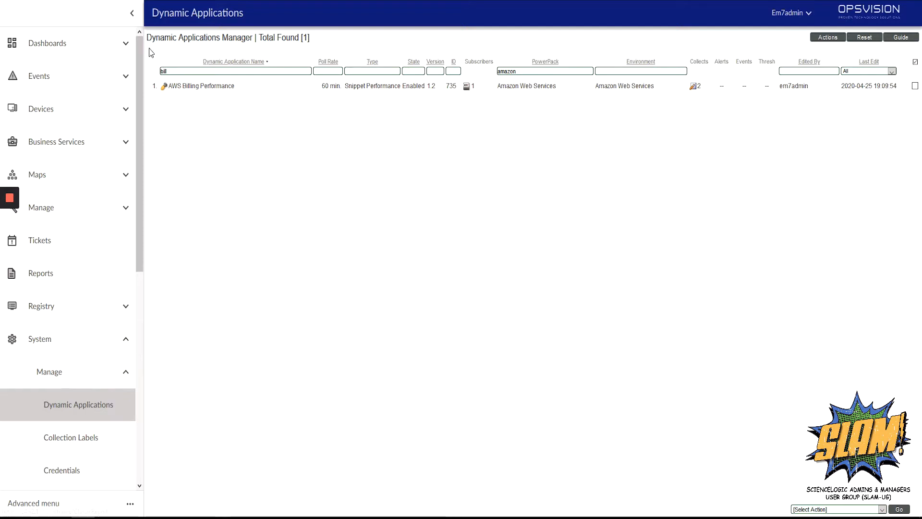
left_click(131, 15)
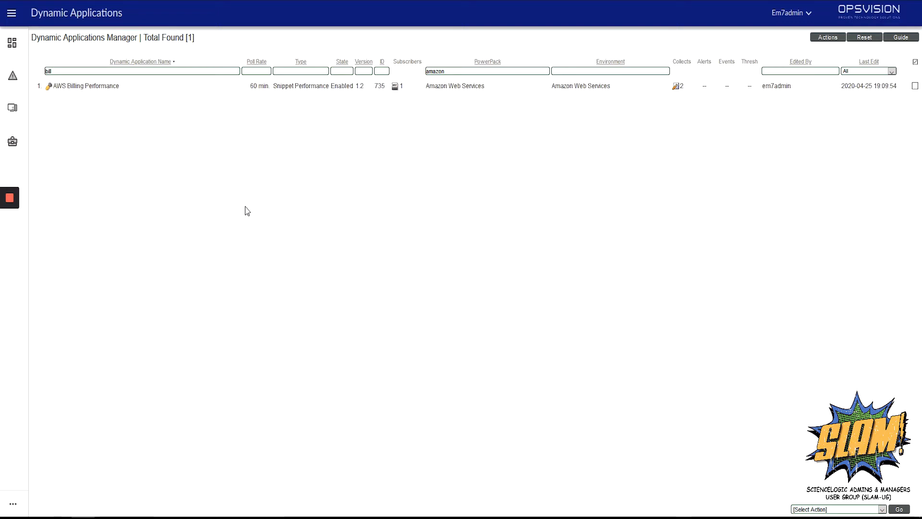
left_click(50, 87)
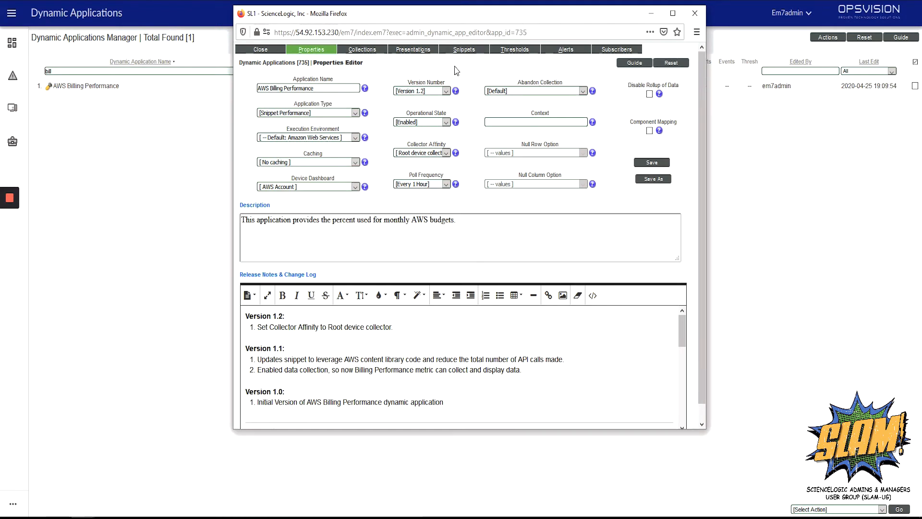
Step: Review its collection objects, including the total object, then go to its Alerts page
left_click(382, 53)
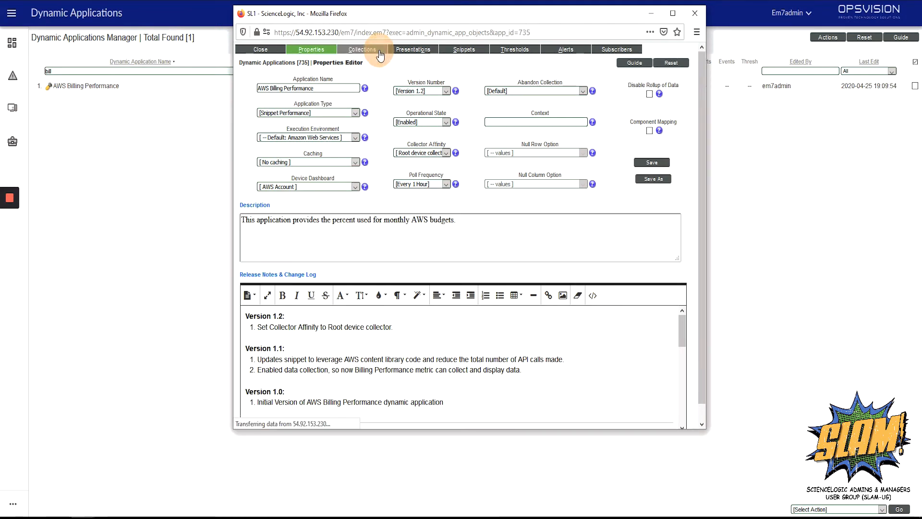
left_click(275, 271)
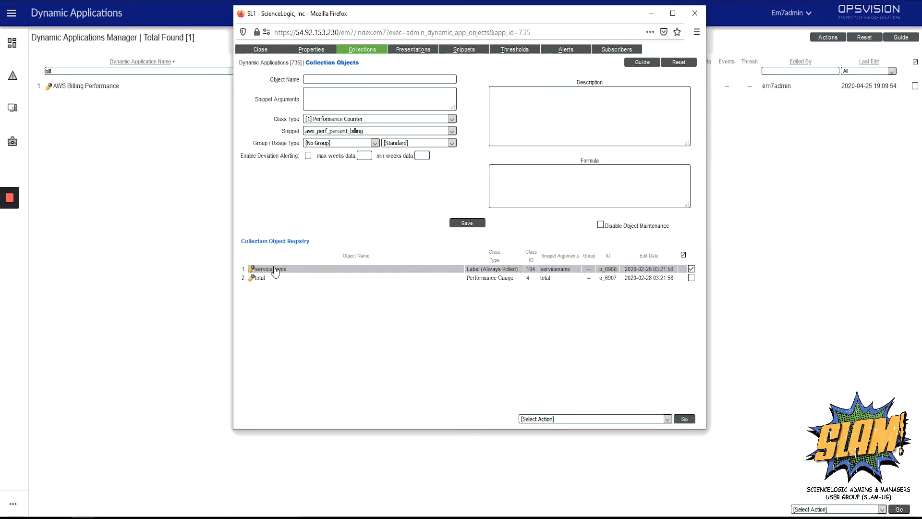
left_click(269, 279)
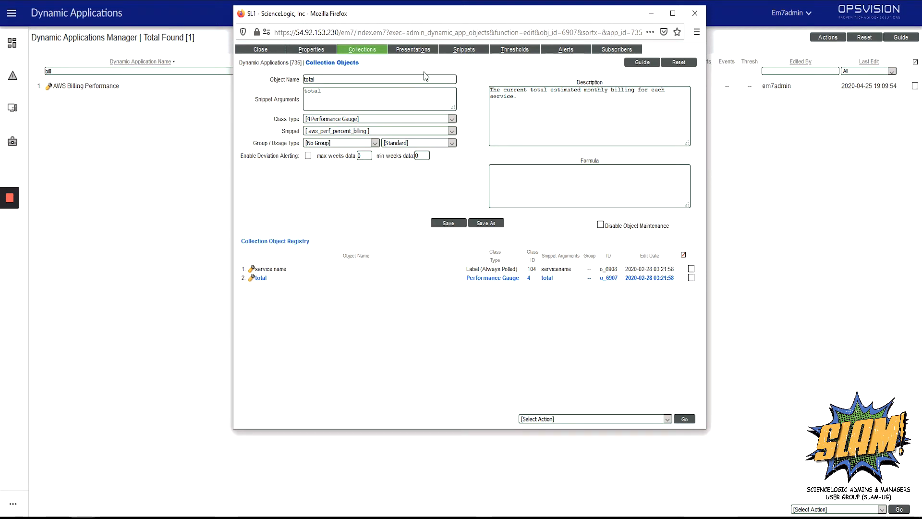
left_click(567, 52)
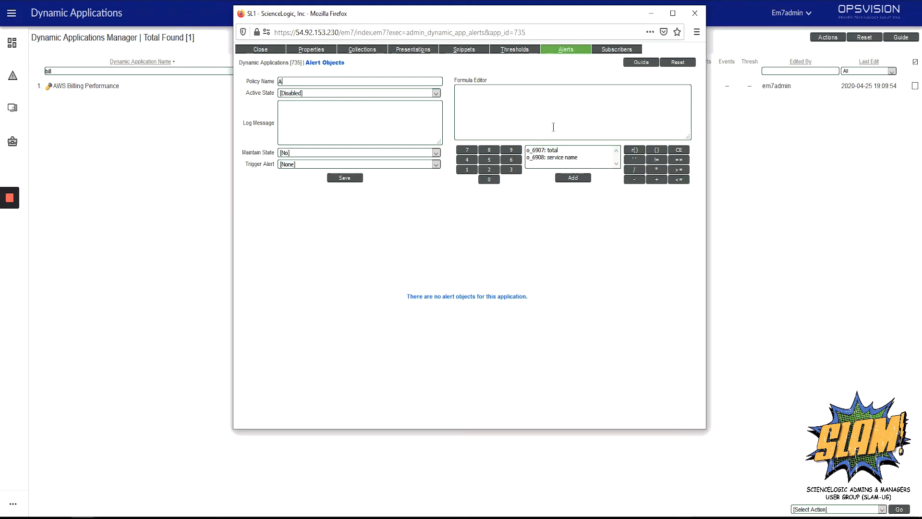
Step: Name the alert 'AWS: Bill Over $5' and set its Active State to Enabled
type("AWS: ")
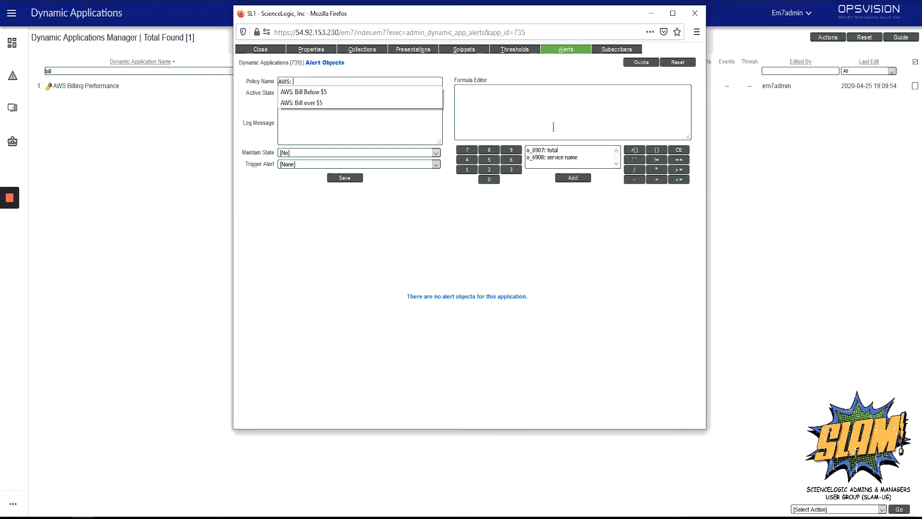
type("Bill Over $5")
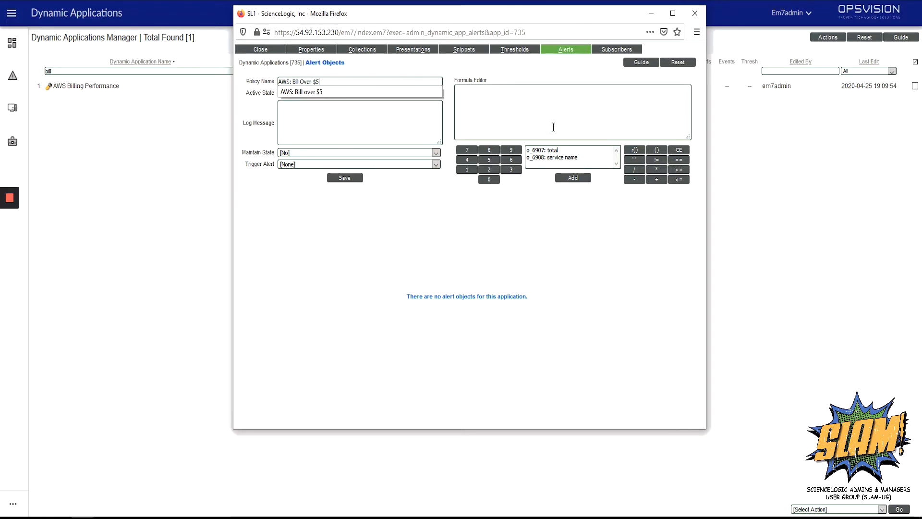
left_click(408, 136)
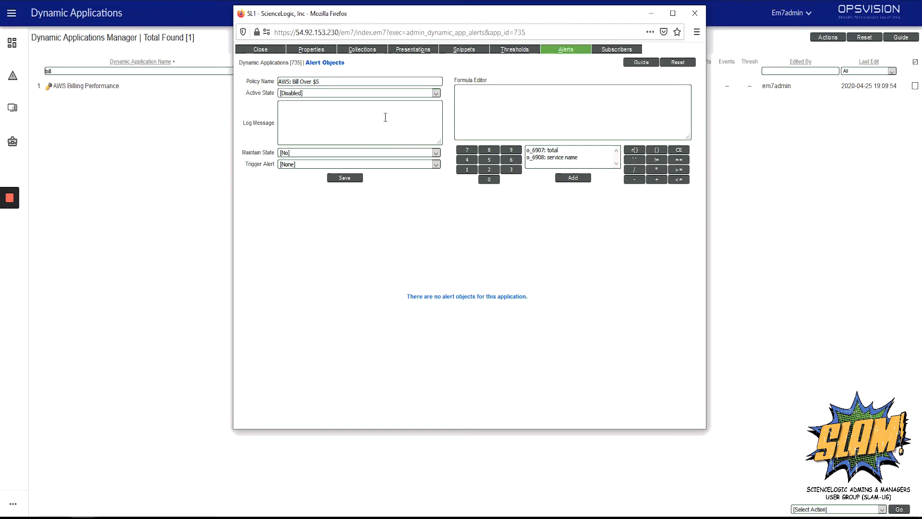
left_click(289, 93)
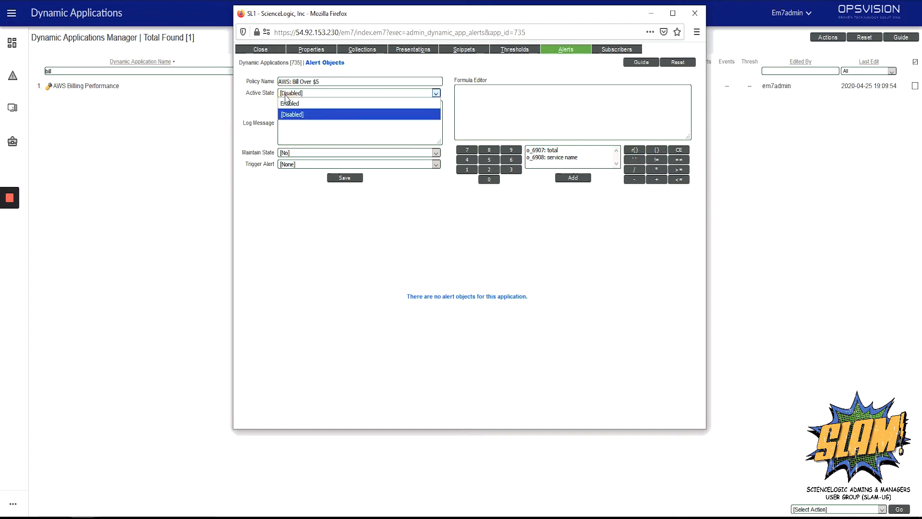
left_click(292, 104)
Step: Set the log message to 'AWS bill has exceeded $5' and Maintain State to Yes
left_click(302, 108)
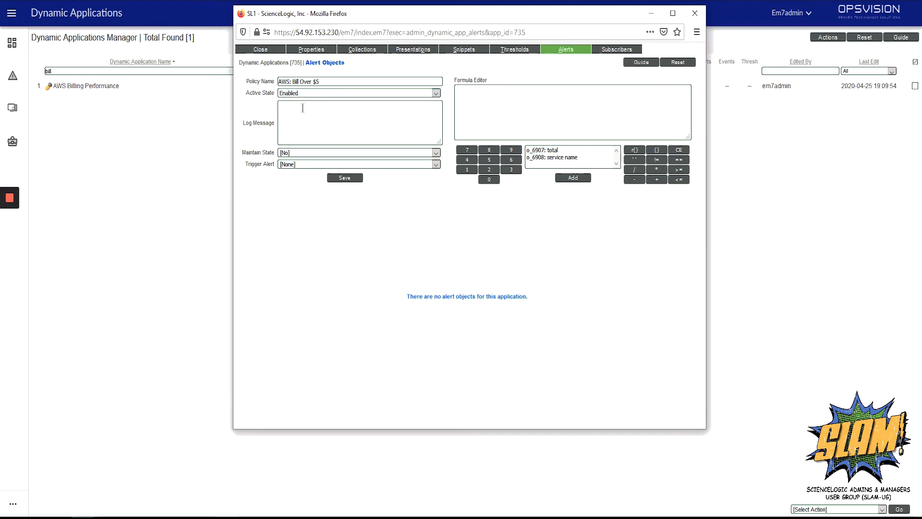
type("AWS bill has exceeded $5")
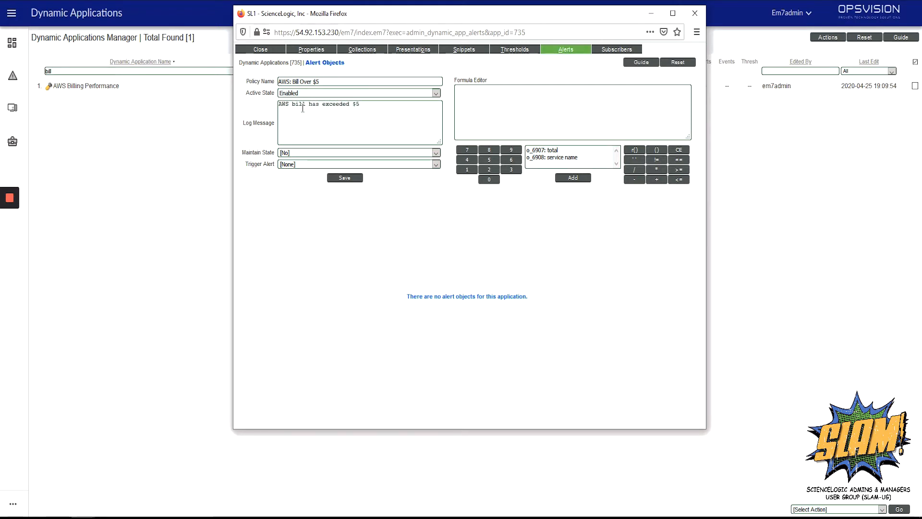
left_click(318, 153)
left_click(320, 166)
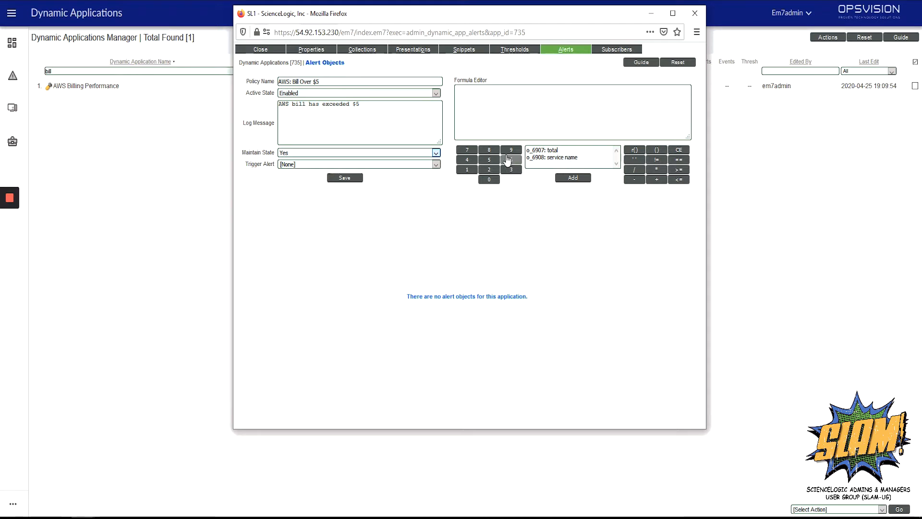
Step: Build the formula result(o_6907) > 5 from the total collection object
left_click(569, 150)
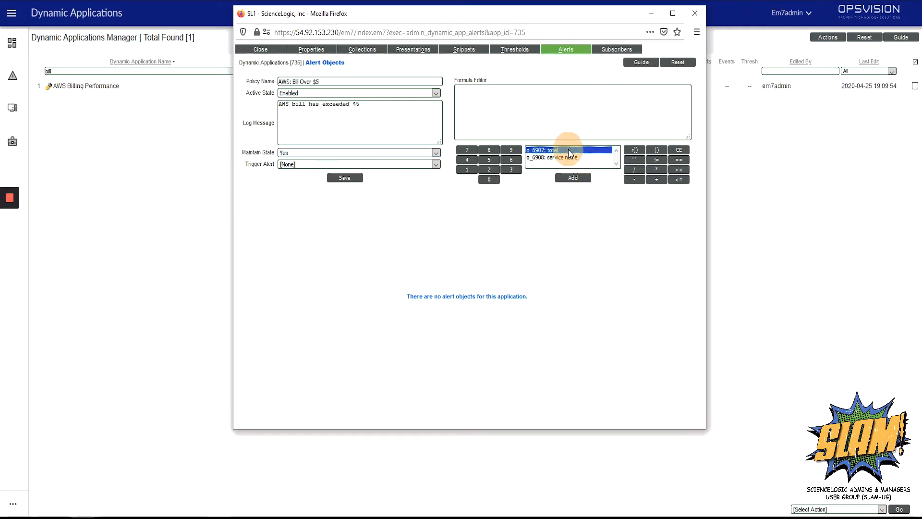
left_click(573, 178)
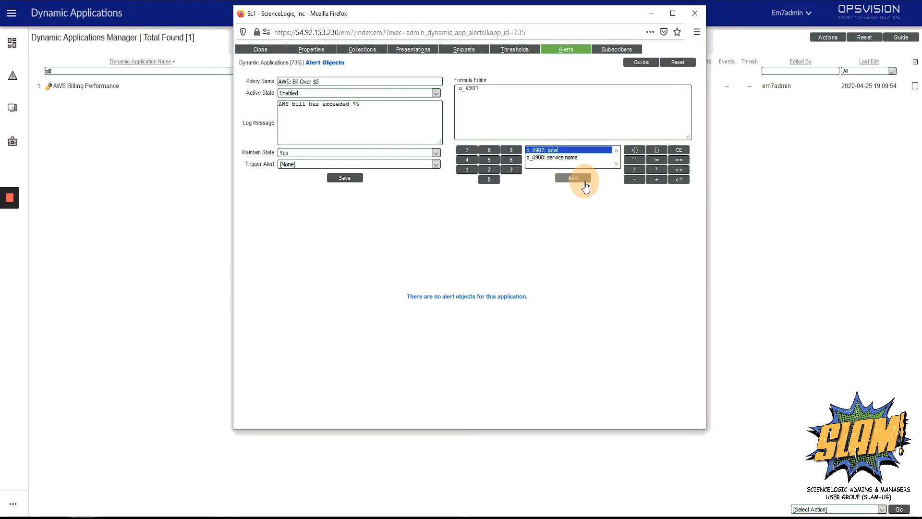
left_click(529, 98)
left_click_drag(513, 95, 431, 82)
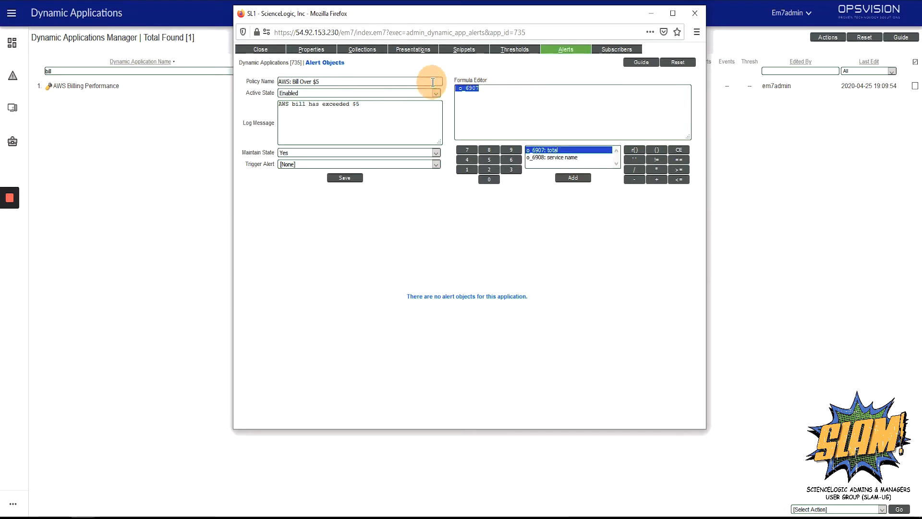
left_click(640, 151)
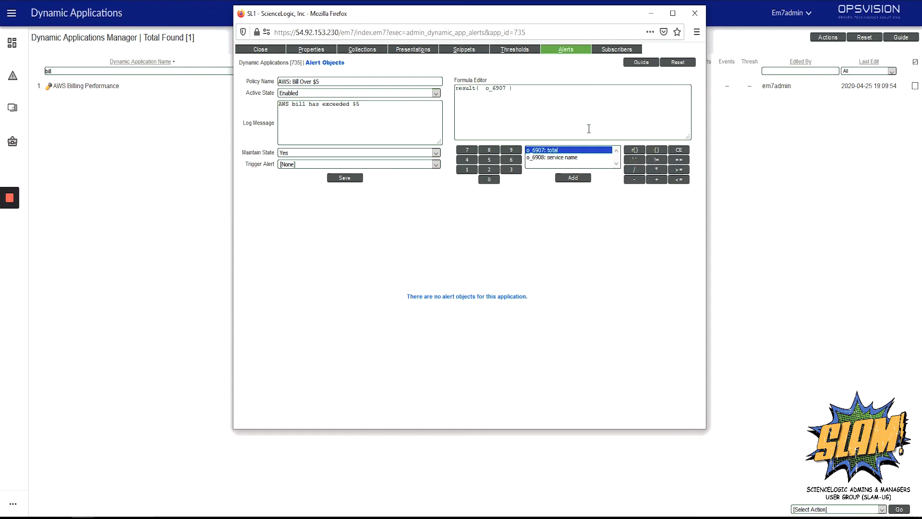
left_click(509, 88)
key("BackSpace")
key("BackSpace")
key("BackSpace")
left_click(554, 95)
type("5")
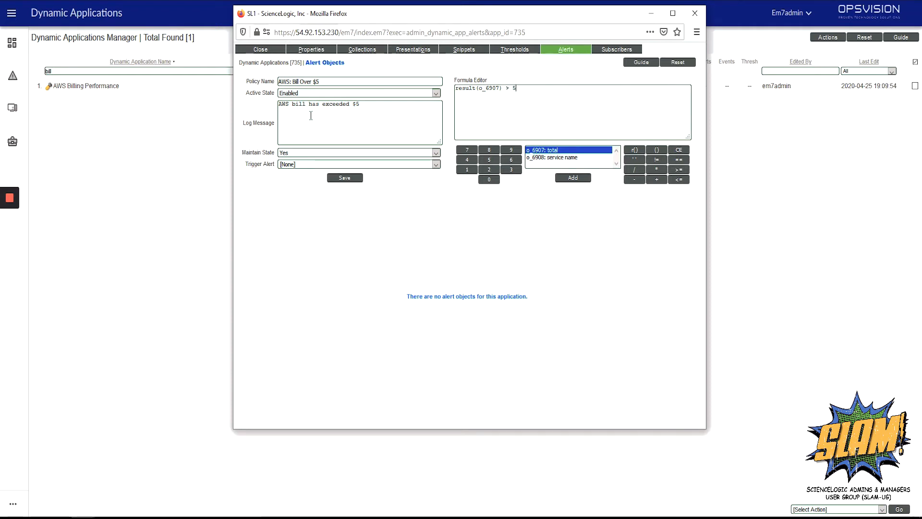
Step: Save the AWS: Bill Over $5 alert and reset the form for a new alert
left_click(361, 179)
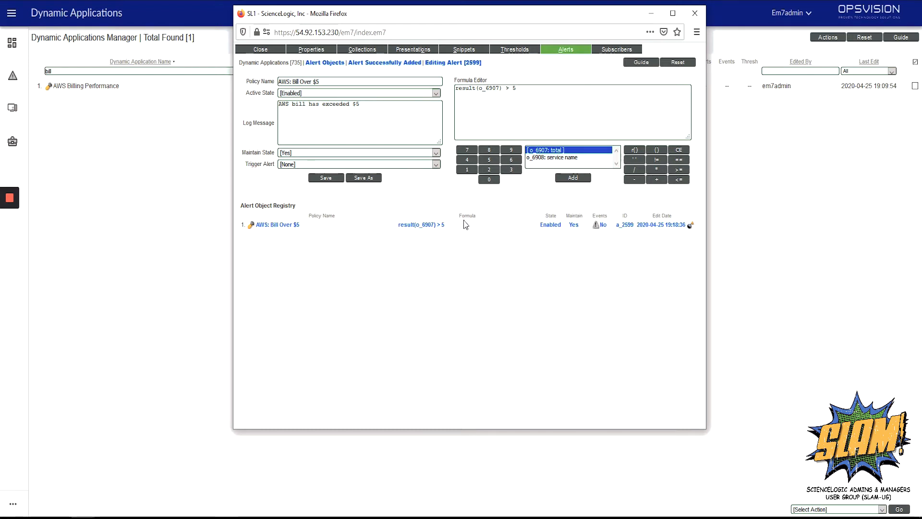
left_click(686, 62)
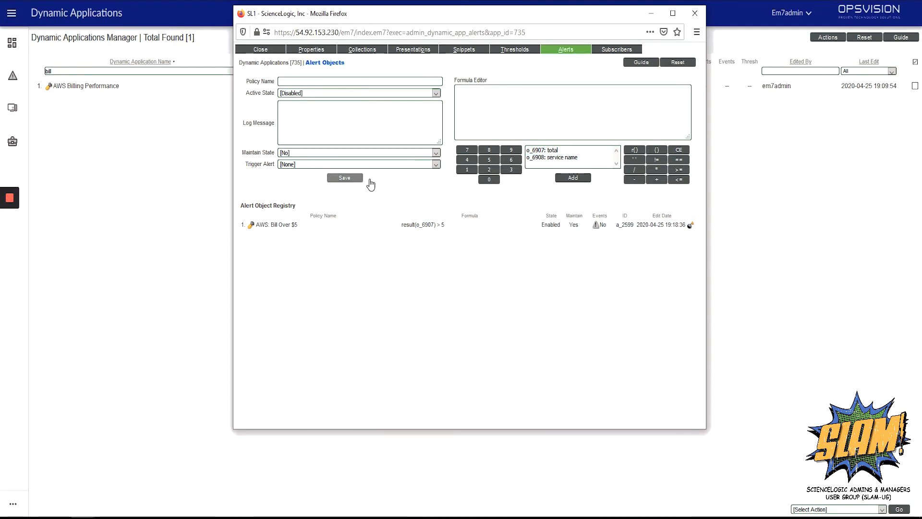
Step: Draft alert 'AWS: Bill Below $5', Enabled, logging 'AWS Bill has returned below $5'
left_click(369, 81)
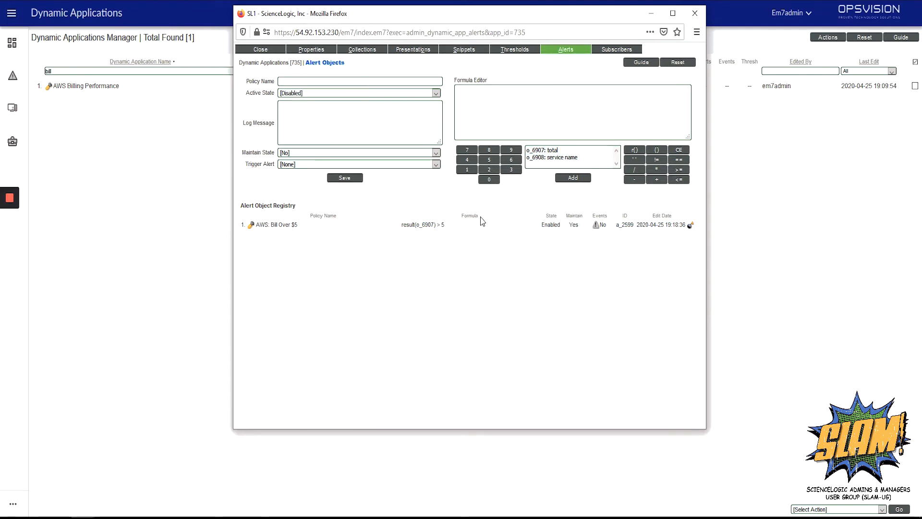
type("AWS: Bi")
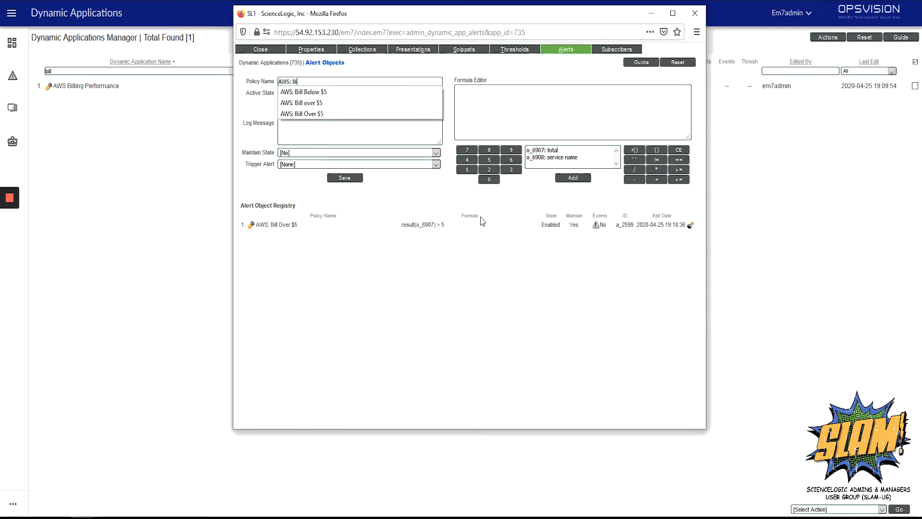
type("ll Below ")
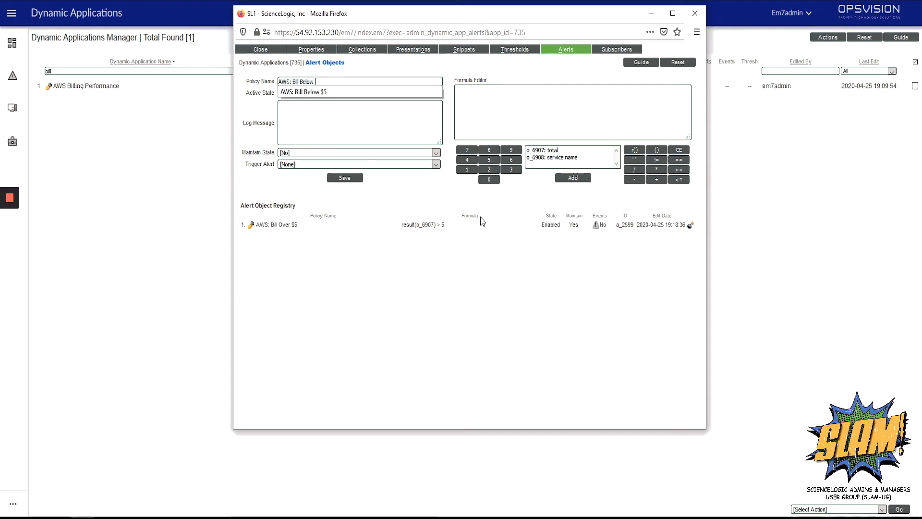
type("$5")
left_click(399, 135)
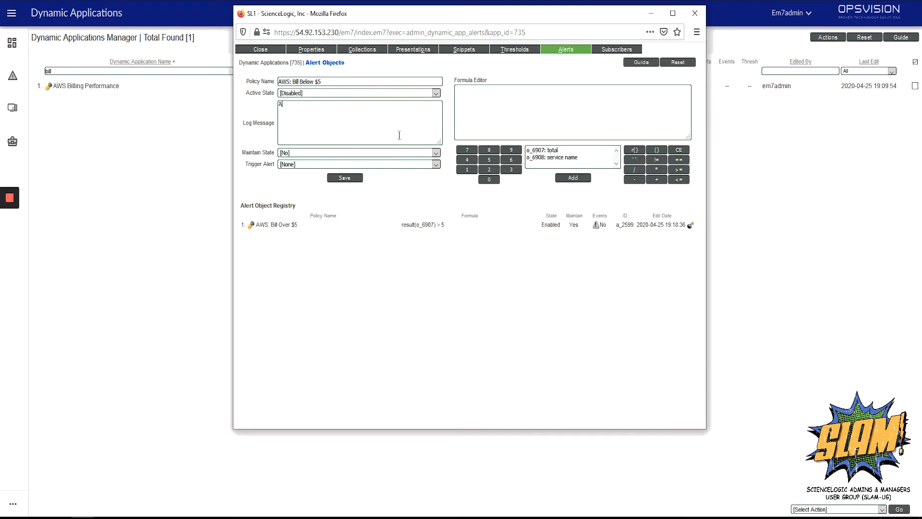
type("AWS Bill has returned below $")
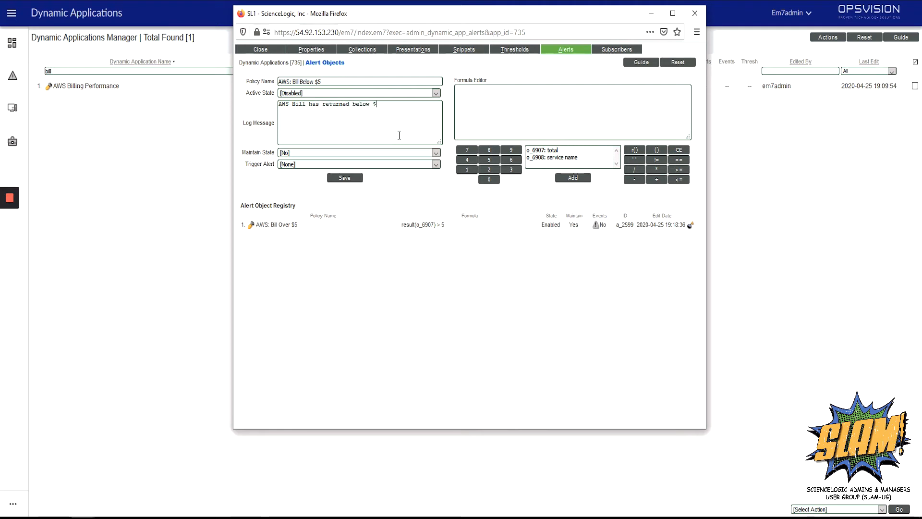
type("5")
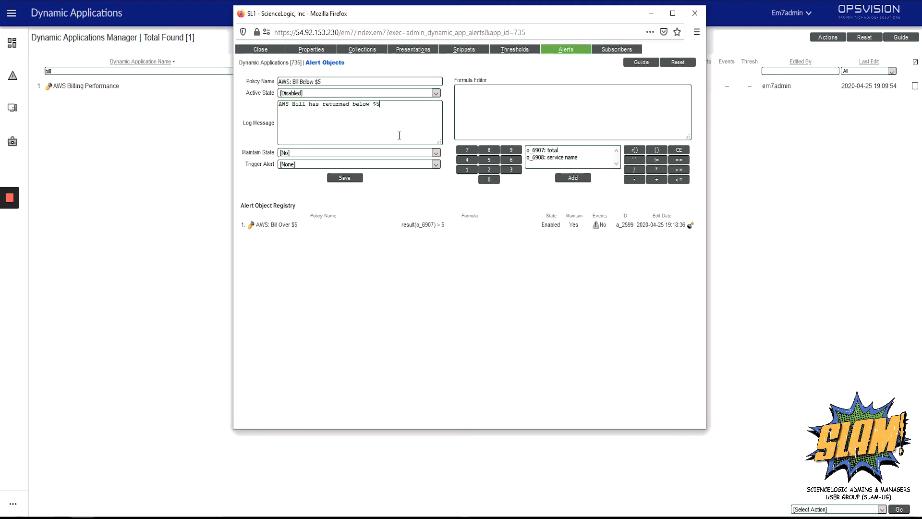
left_click(293, 93)
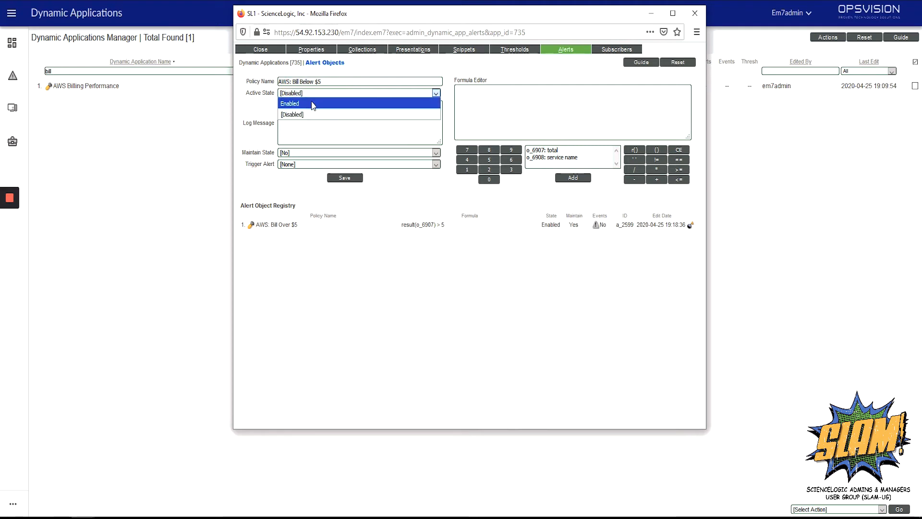
left_click(313, 105)
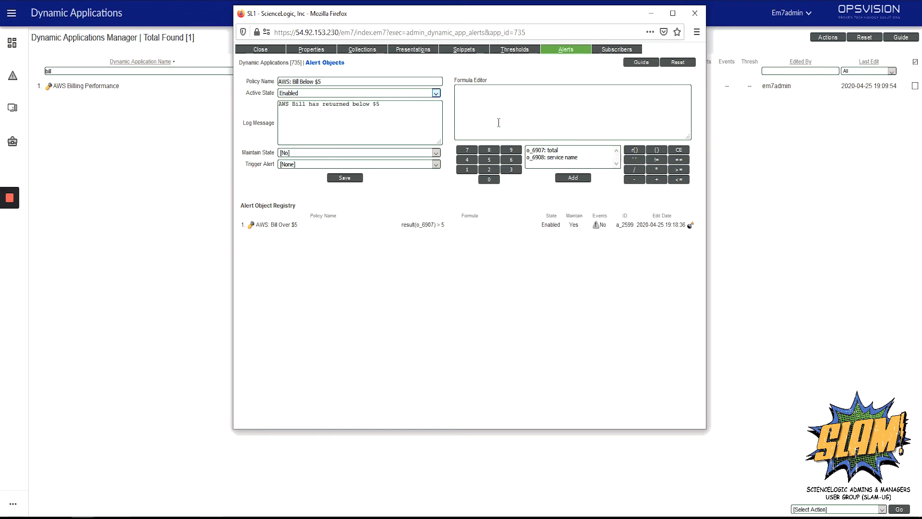
Step: Wrap the o_6907 total object in result(), tidy the formula to result(o_6907) < 5, and save
left_click(545, 150)
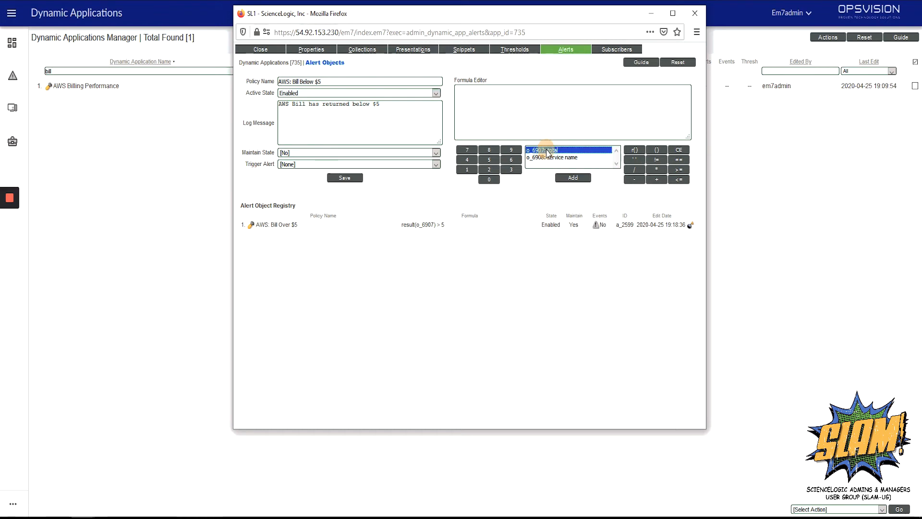
left_click(573, 178)
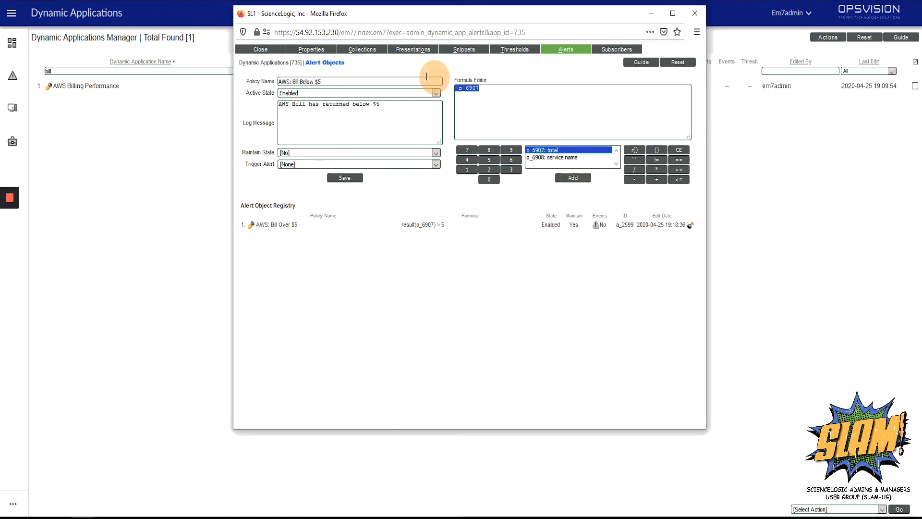
left_click(635, 151)
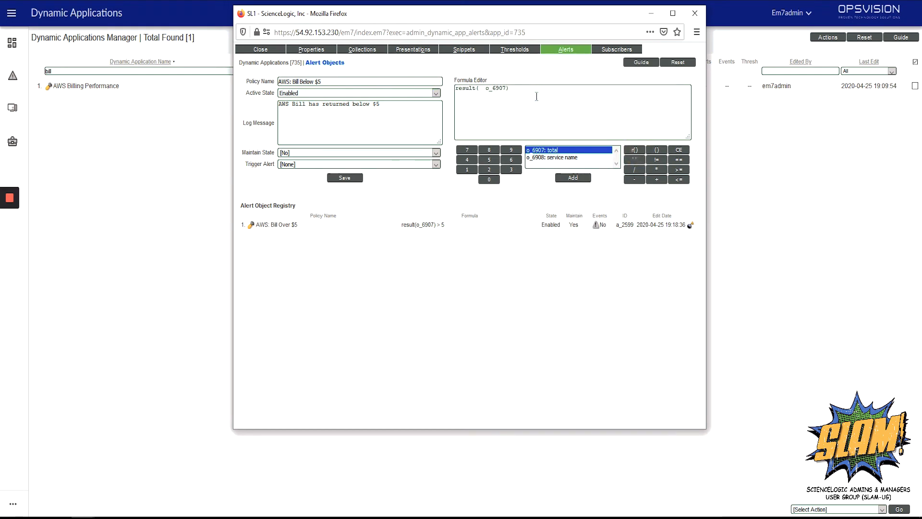
key("BackSpace")
key("BackSpace")
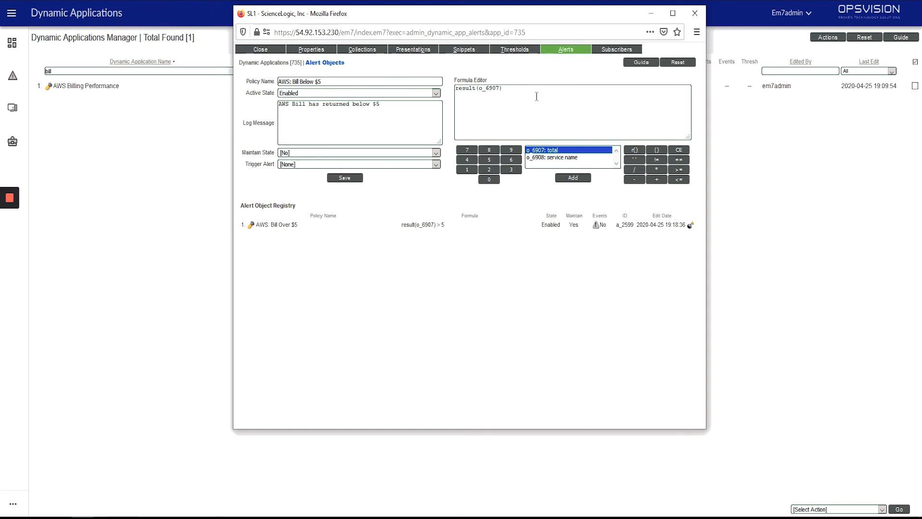
left_click(536, 96)
left_click(342, 178)
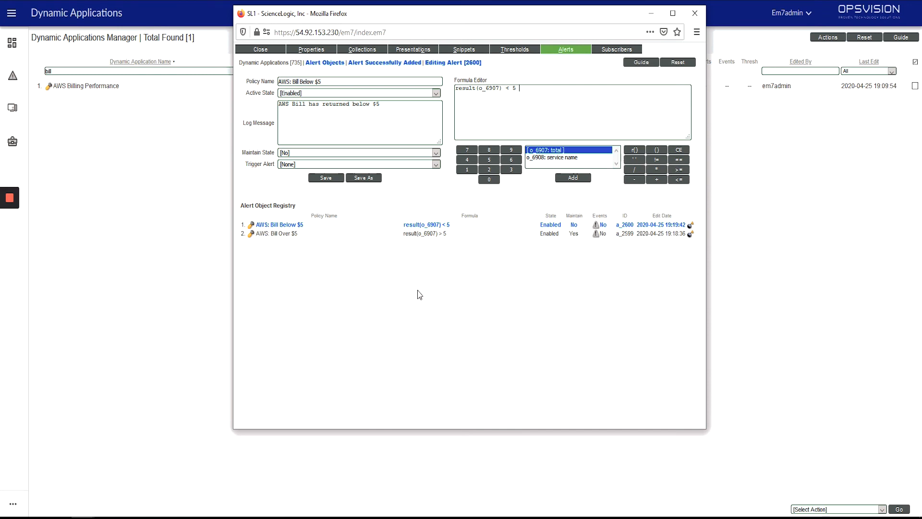
Step: Extend the formula to 'result(o_6907) < 5 and active(a_2599)' and save it
type("and active(a_")
left_click(625, 115)
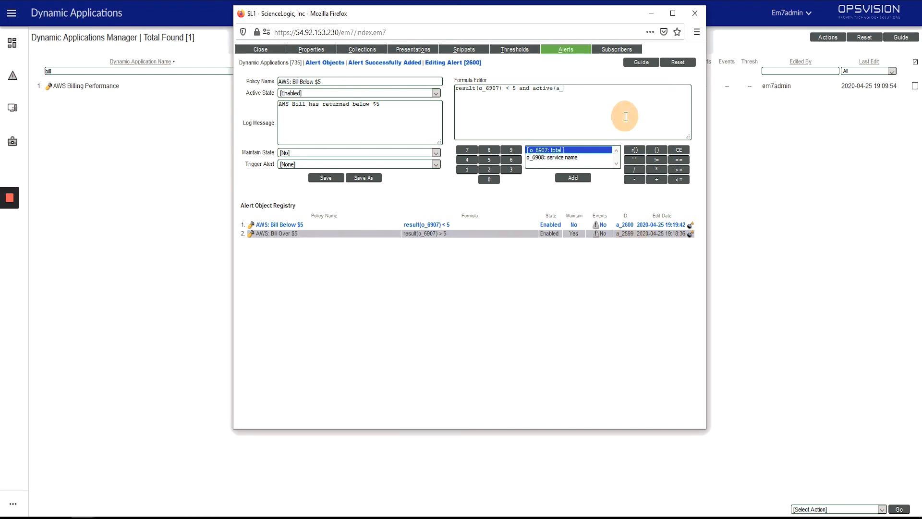
type("2599)")
left_click(332, 179)
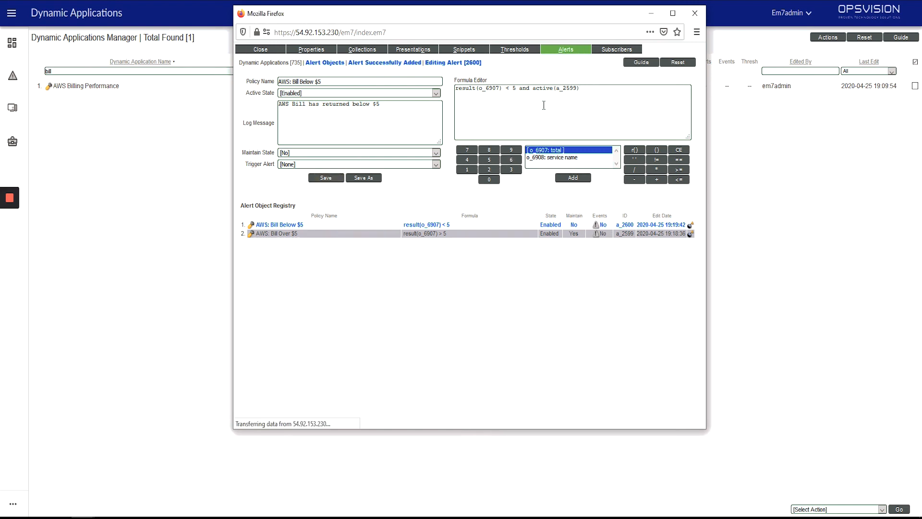